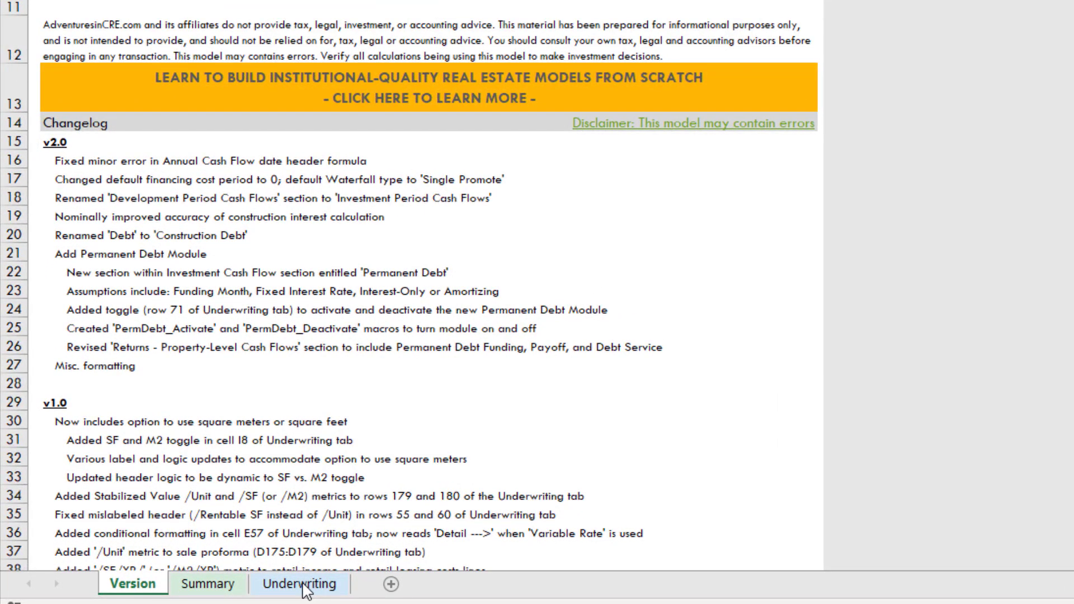
Go from the Version sheet's changelog to the Underwriting sheet
{"action": "left_click", "coordinate": [302, 585]}
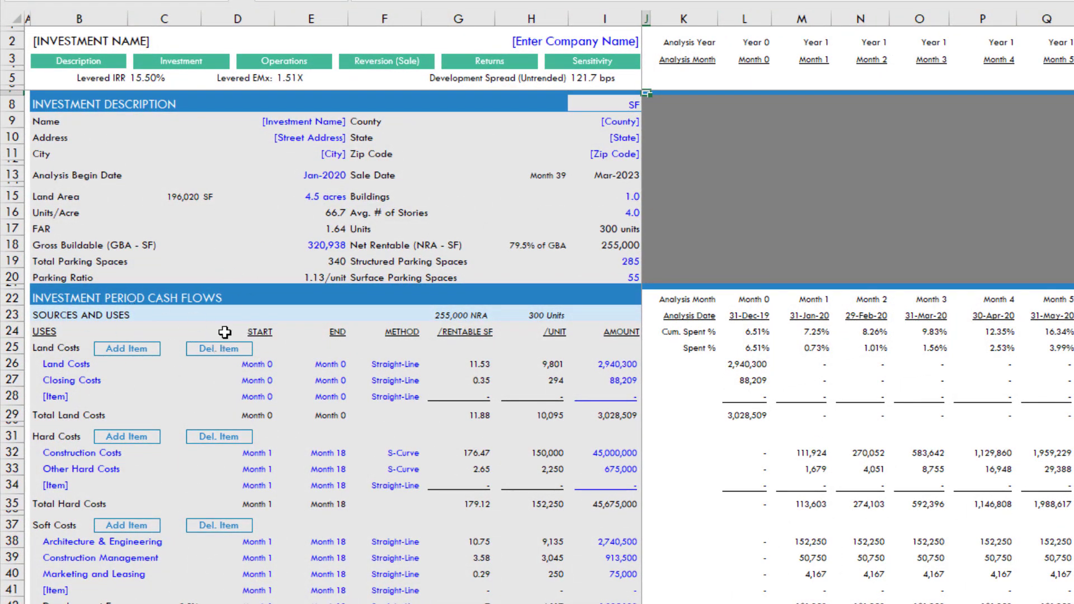
Jump to the investment section and highlight the PERMANENT DEBT - NOT IN USE row below Sources
{"action": "left_click", "coordinate": [182, 69]}
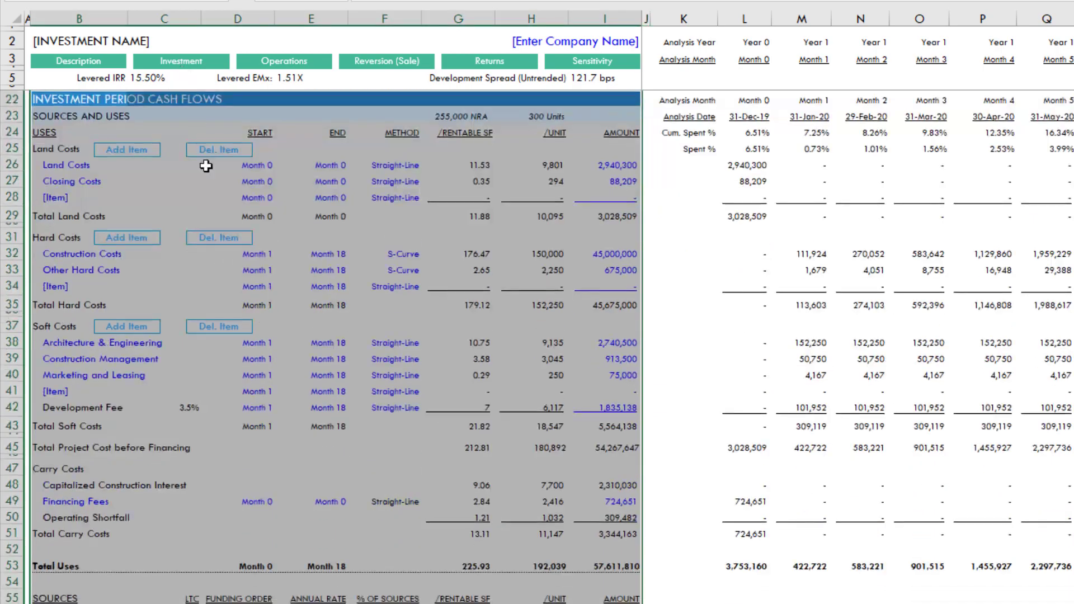
{"action": "scroll", "coordinate": [241, 344], "scroll_direction": "down", "scroll_amount": 2}
{"action": "left_click", "coordinate": [262, 354]}
{"action": "scroll", "coordinate": [262, 354], "scroll_direction": "down", "scroll_amount": 6}
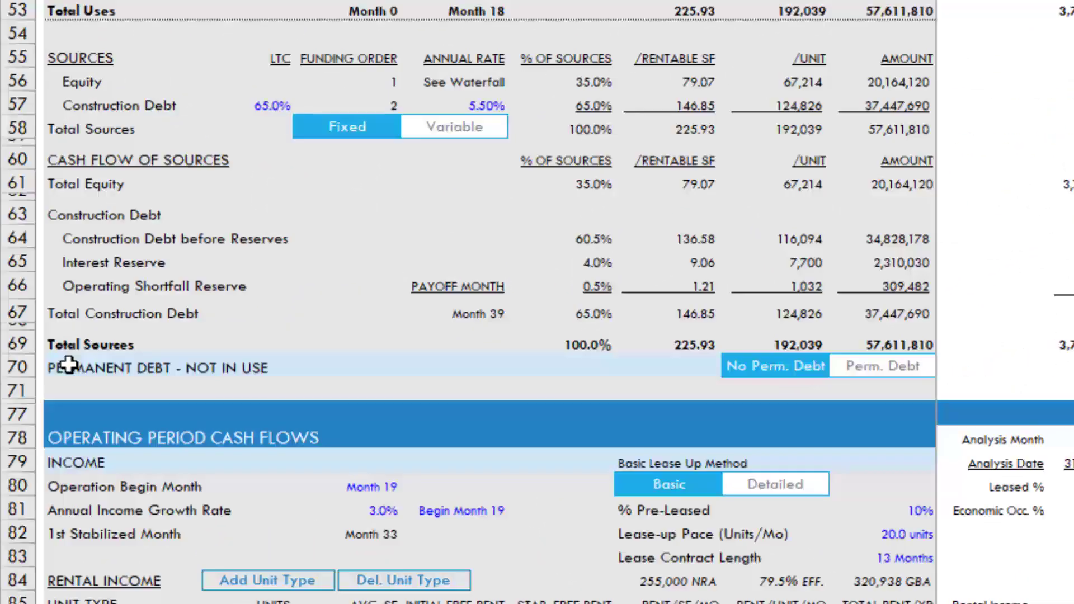
{"action": "left_click_drag", "start_coordinate": [71, 391], "coordinate": [360, 393]}
{"action": "left_click", "coordinate": [399, 370]}
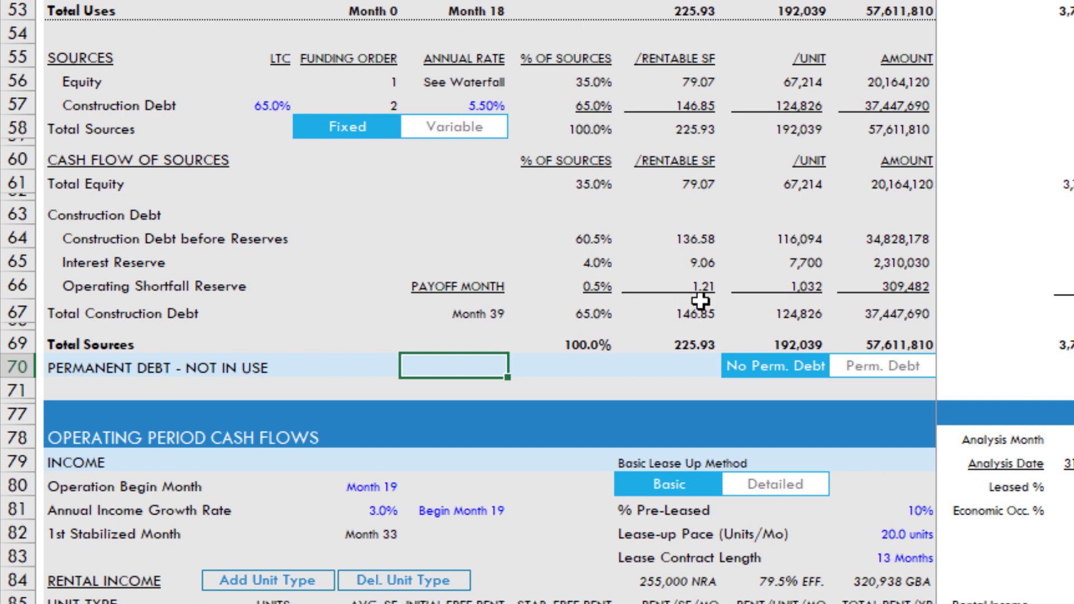
Check the Sale Date month (Month 39) near the top, then return down to Sources
{"action": "scroll", "coordinate": [671, 312], "scroll_direction": "up", "scroll_amount": 12}
{"action": "scroll", "coordinate": [650, 114], "scroll_direction": "up", "scroll_amount": 2}
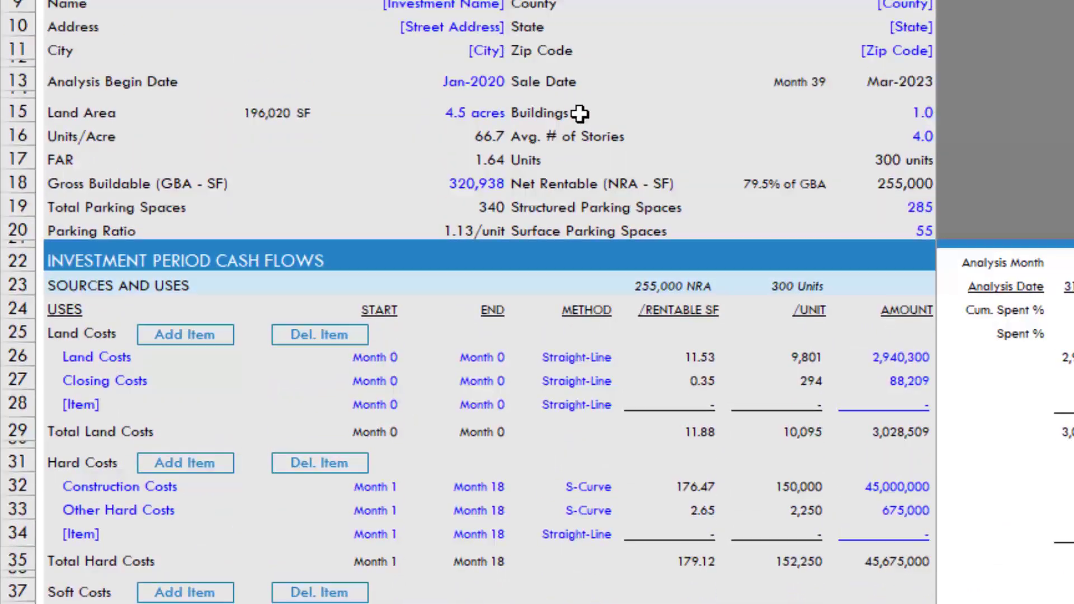
{"action": "left_click", "coordinate": [750, 132]}
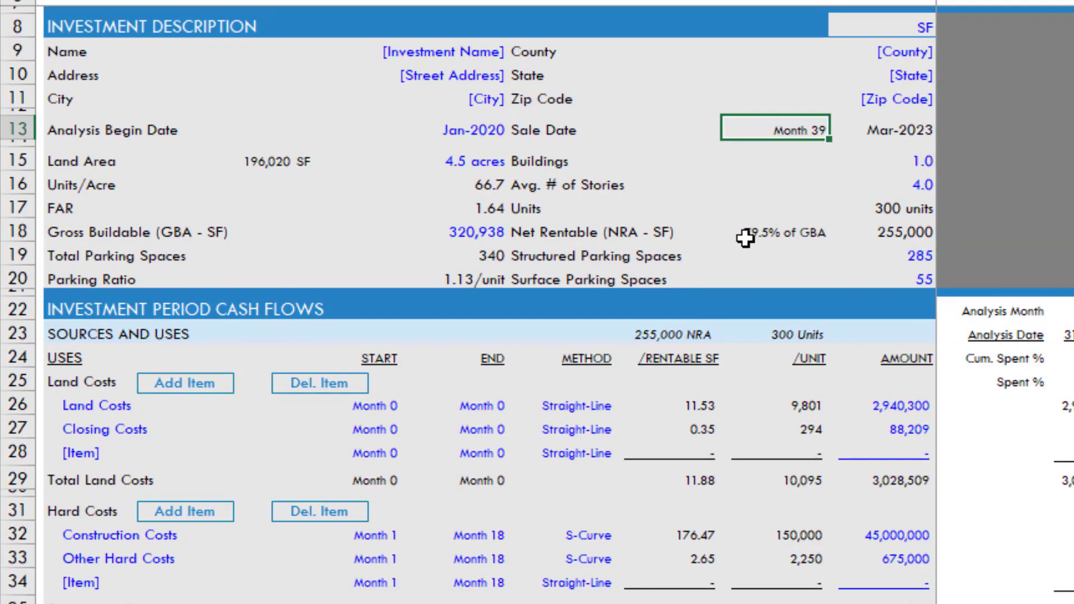
{"action": "scroll", "coordinate": [702, 300], "scroll_direction": "down", "scroll_amount": 13}
Turn on Perm. Debt and compare its Month 33 funding with the construction debt payoff month
{"action": "scroll", "coordinate": [880, 492], "scroll_direction": "down", "scroll_amount": 3}
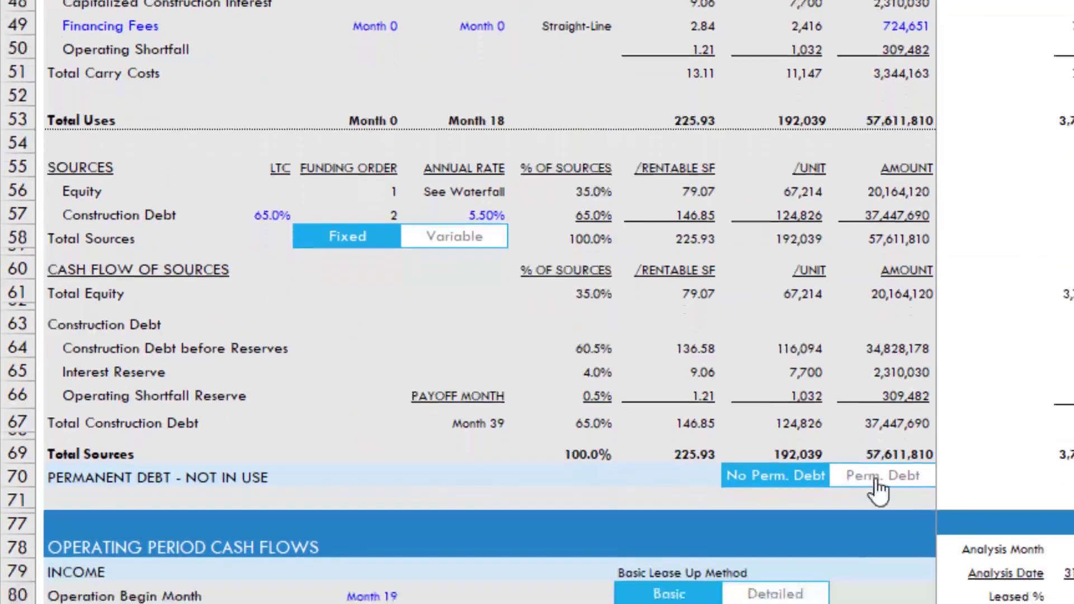
{"action": "left_click", "coordinate": [874, 329]}
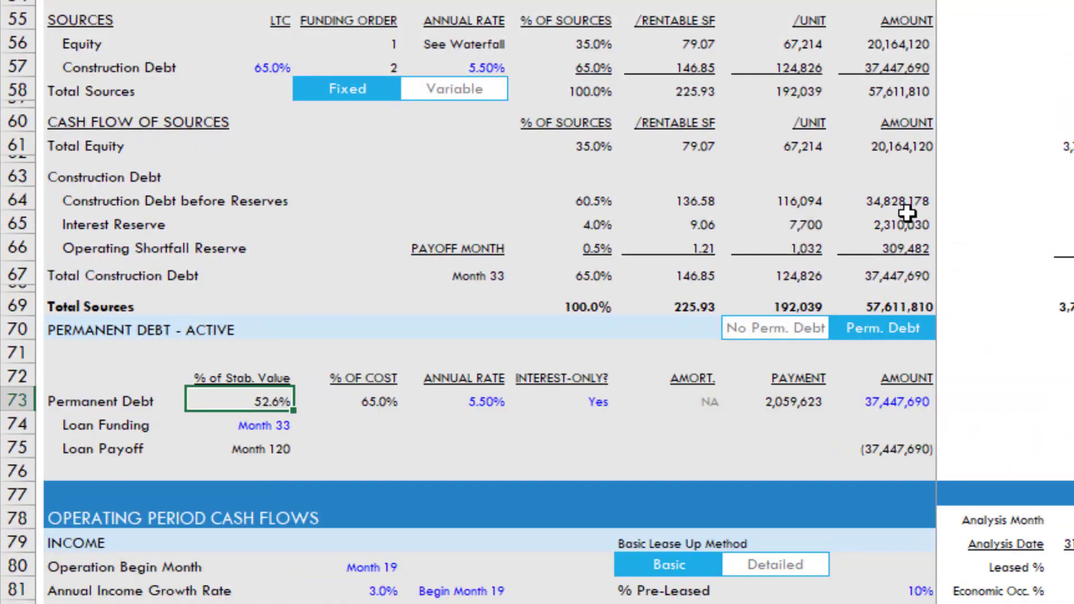
{"action": "scroll", "coordinate": [379, 329], "scroll_direction": "down", "scroll_amount": 2}
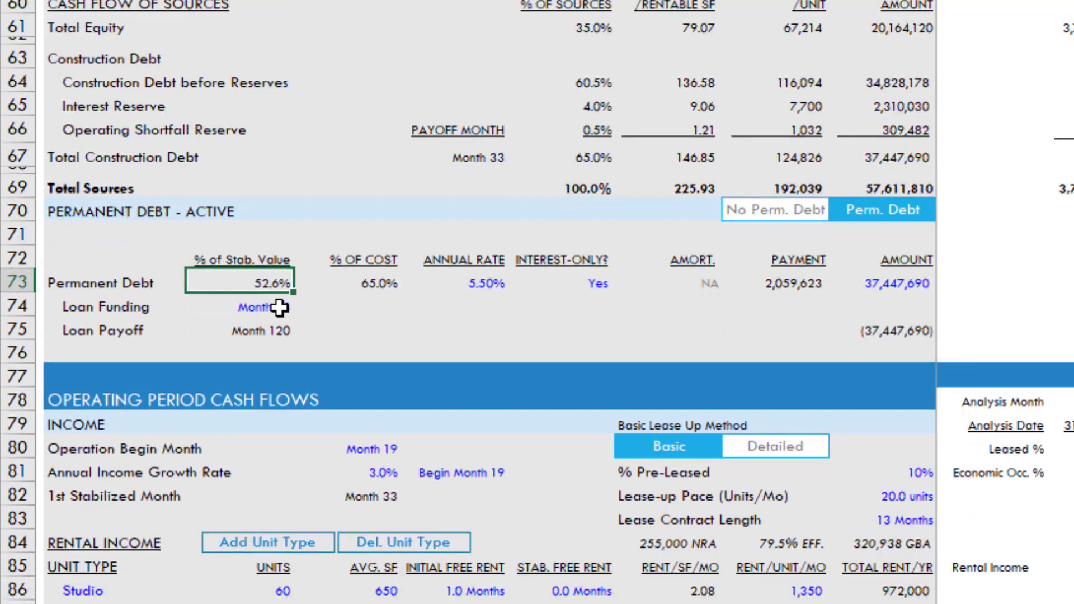
{"action": "left_click", "coordinate": [250, 302]}
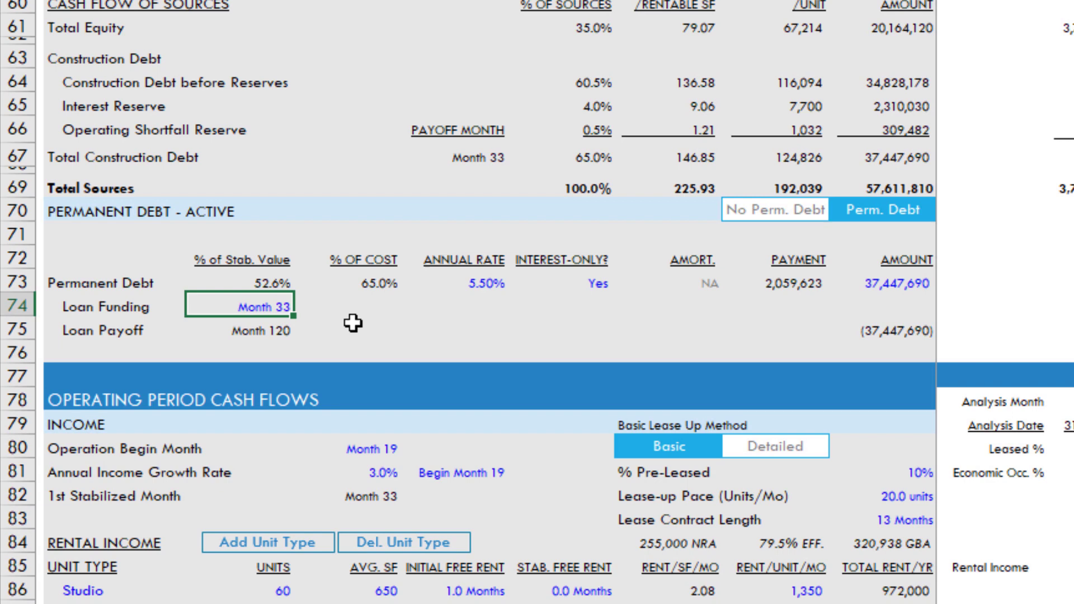
{"action": "left_click", "coordinate": [472, 159]}
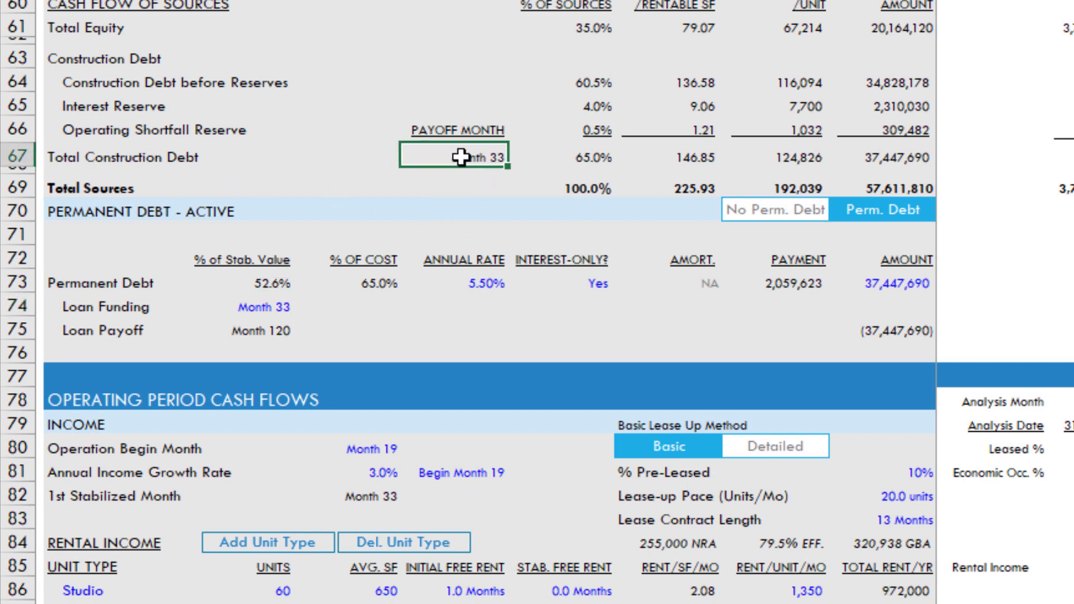
{"action": "left_click", "coordinate": [262, 306]}
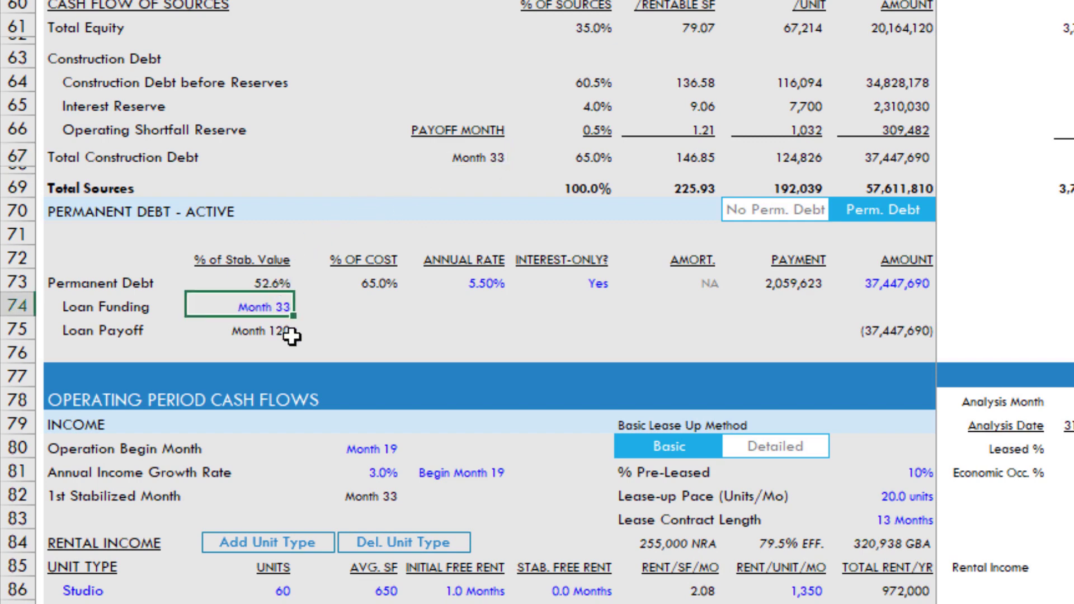
Review the 5.50% interest-only terms and link the loan amount to construction debt with =+I67
{"action": "left_click", "coordinate": [466, 284]}
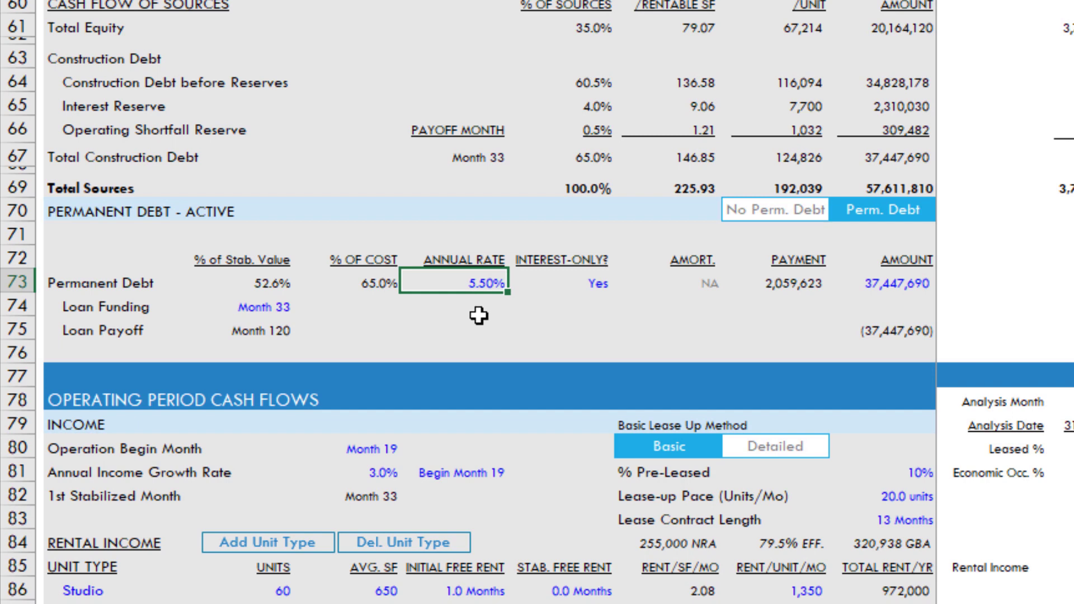
{"action": "left_click", "coordinate": [577, 284]}
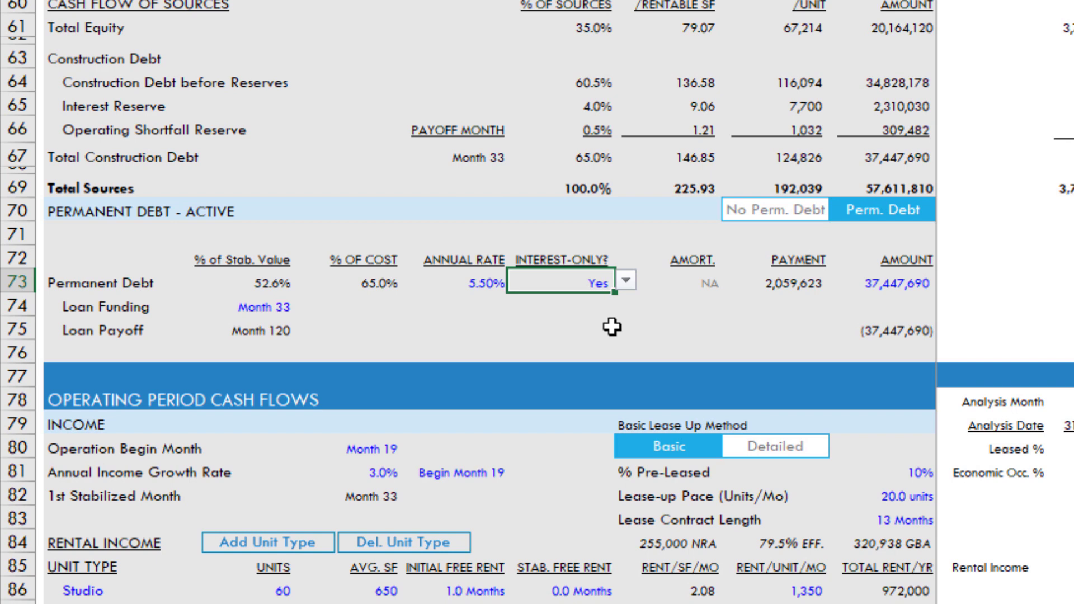
{"action": "left_click", "coordinate": [884, 282]}
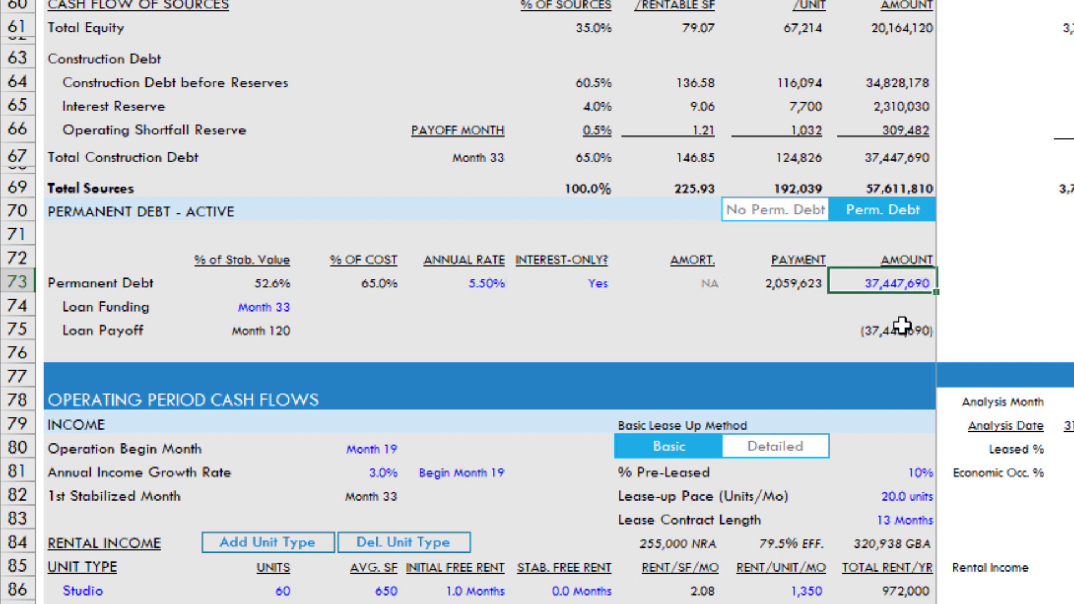
{"action": "type", "text": "=+I67"}
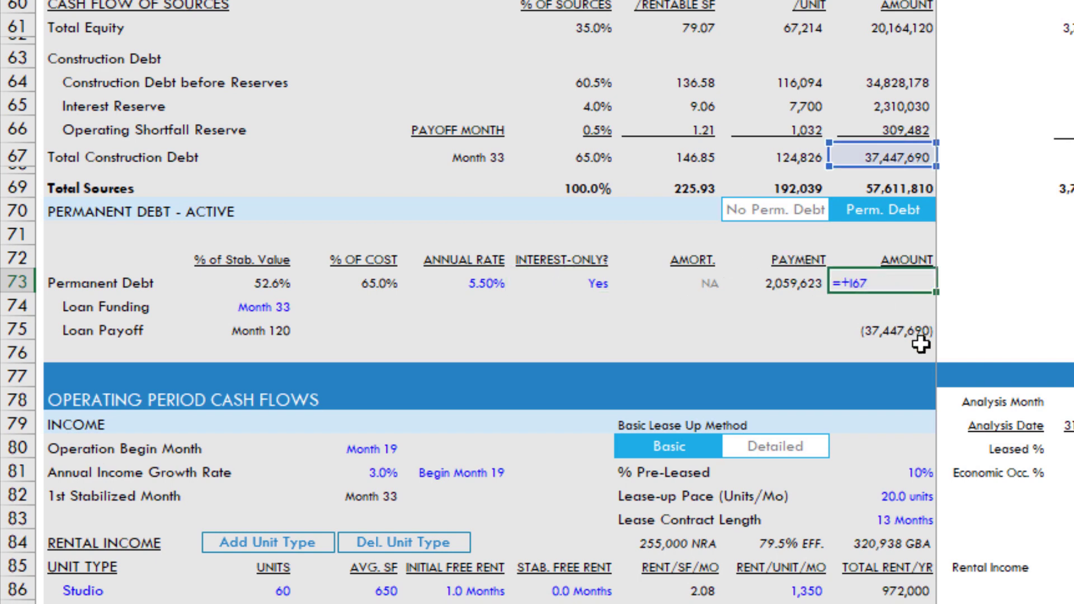
{"action": "key", "text": "ctrl+Return"}
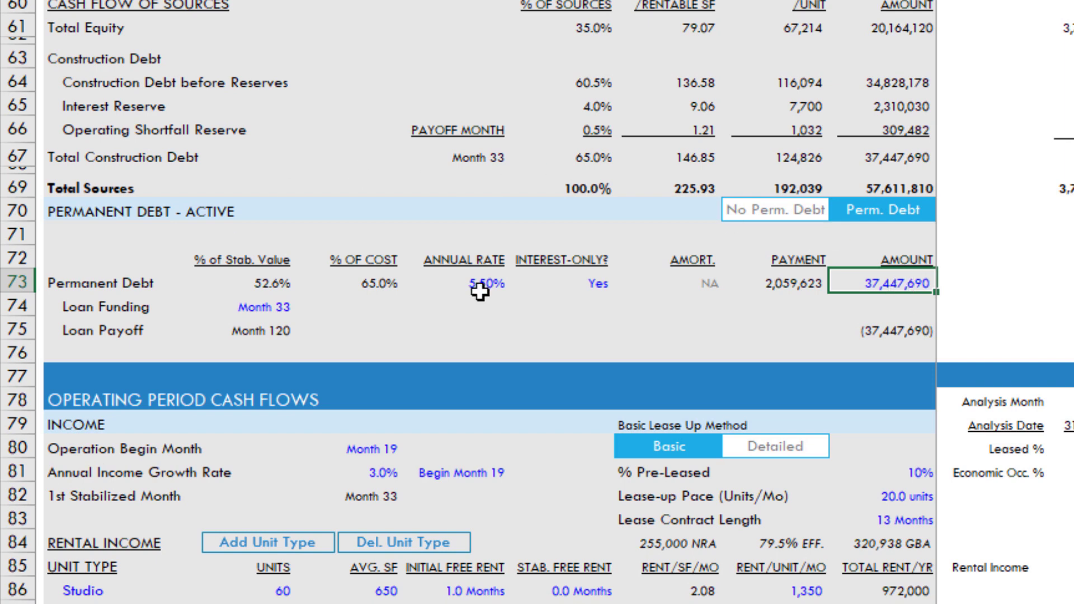
{"action": "left_click", "coordinate": [134, 216]}
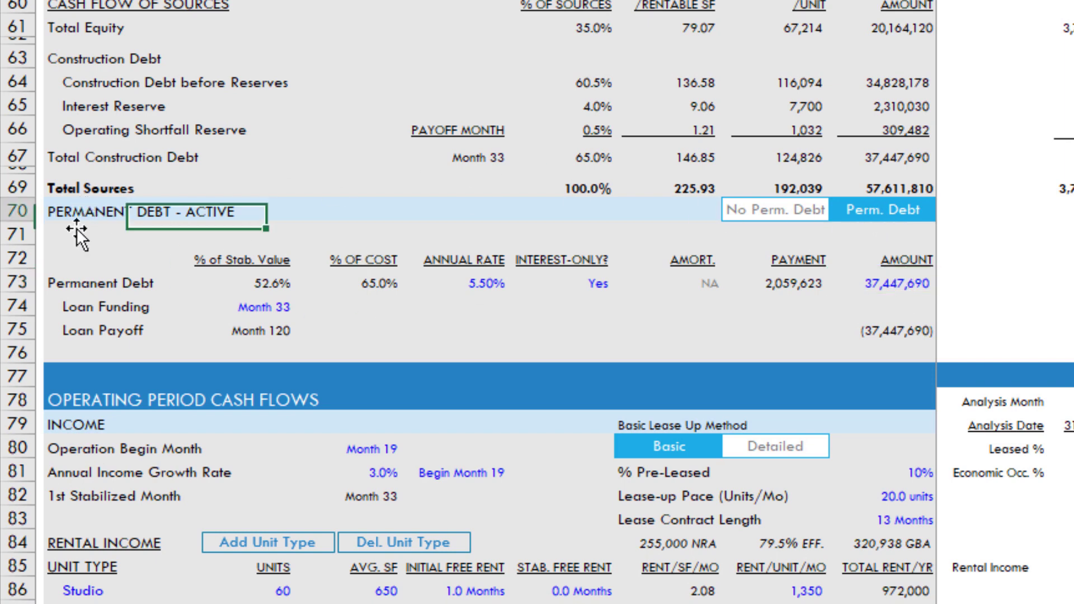
{"action": "left_click", "coordinate": [56, 213]}
Highlight the 2,059,623 permanent debt service and 1,318,212 cash flow after financing rows
{"action": "left_click", "coordinate": [250, 289]}
{"action": "scroll", "coordinate": [269, 291], "scroll_direction": "down", "scroll_amount": 14}
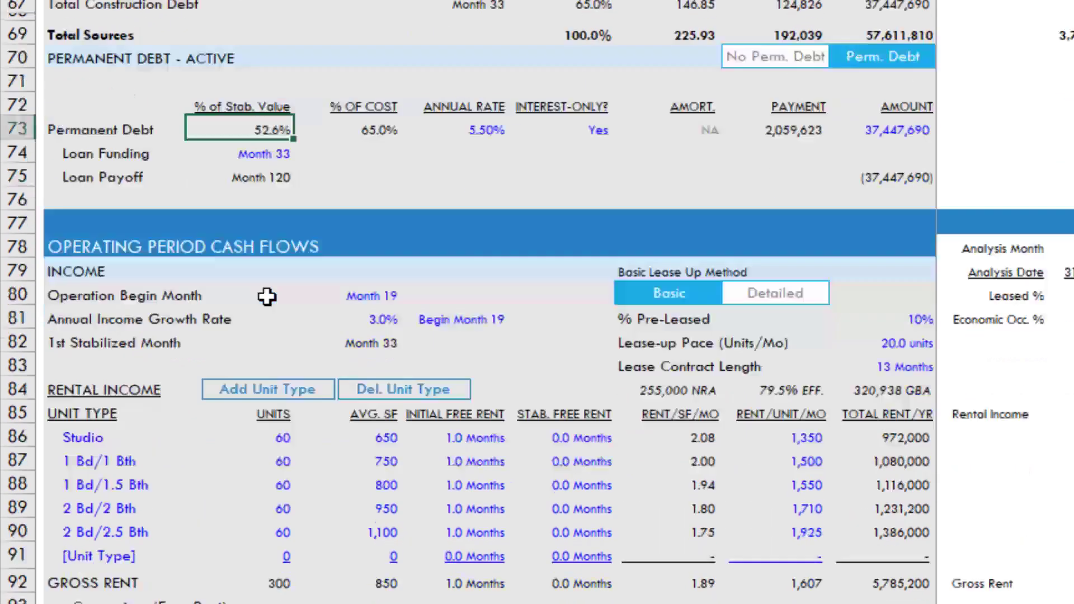
{"action": "scroll", "coordinate": [279, 283], "scroll_direction": "down", "scroll_amount": 5}
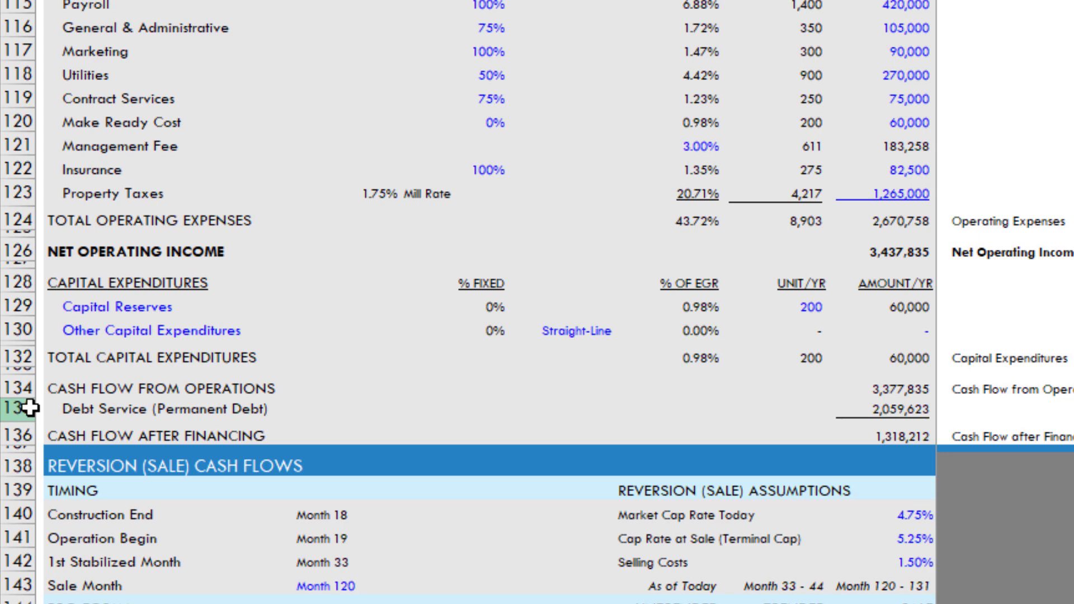
{"action": "left_click_drag", "start_coordinate": [34, 408], "coordinate": [19, 432]}
{"action": "left_click", "coordinate": [401, 410]}
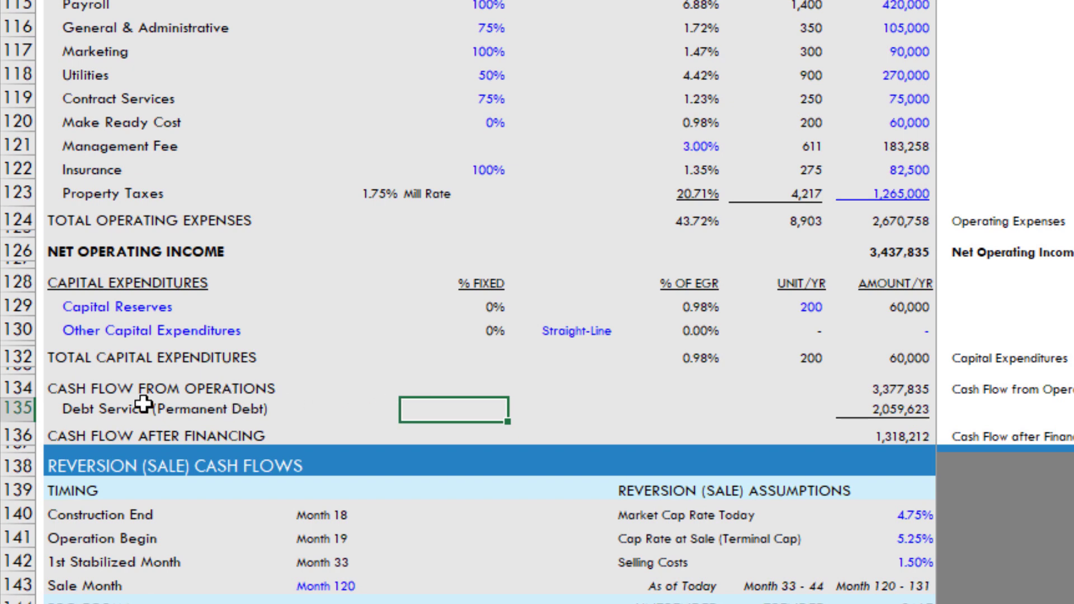
{"action": "left_click", "coordinate": [96, 408]}
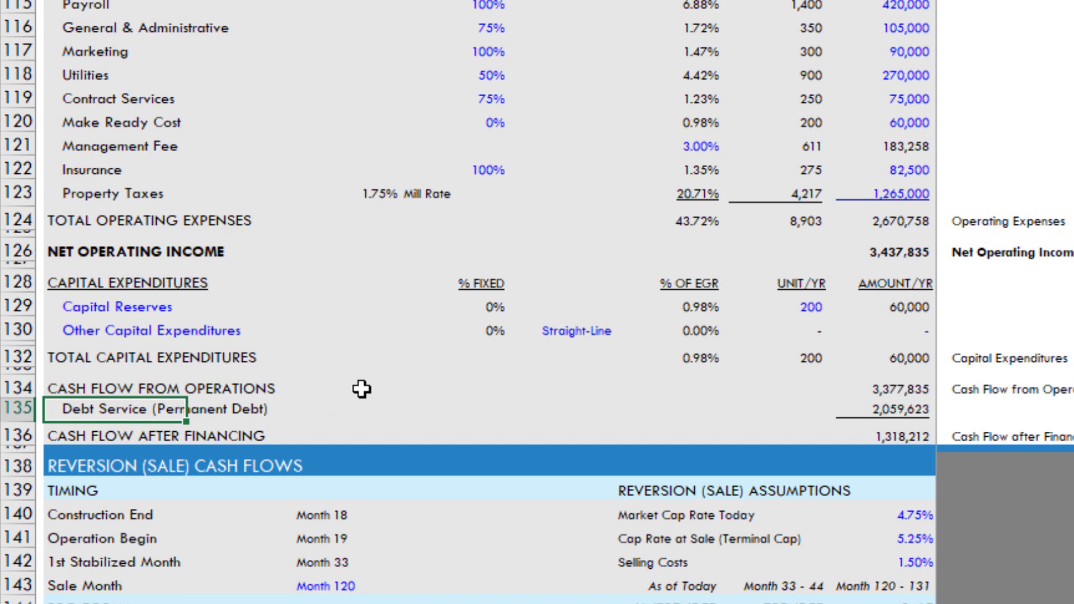
{"action": "scroll", "coordinate": [361, 389], "scroll_direction": "down", "scroll_amount": 20}
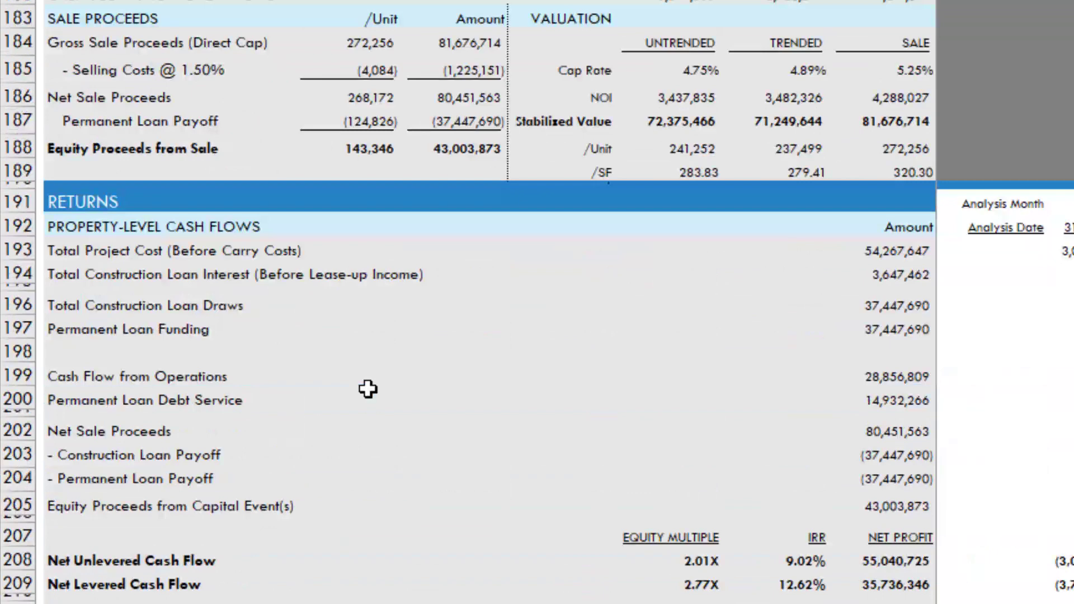
{"action": "scroll", "coordinate": [367, 388], "scroll_direction": "down", "scroll_amount": 1}
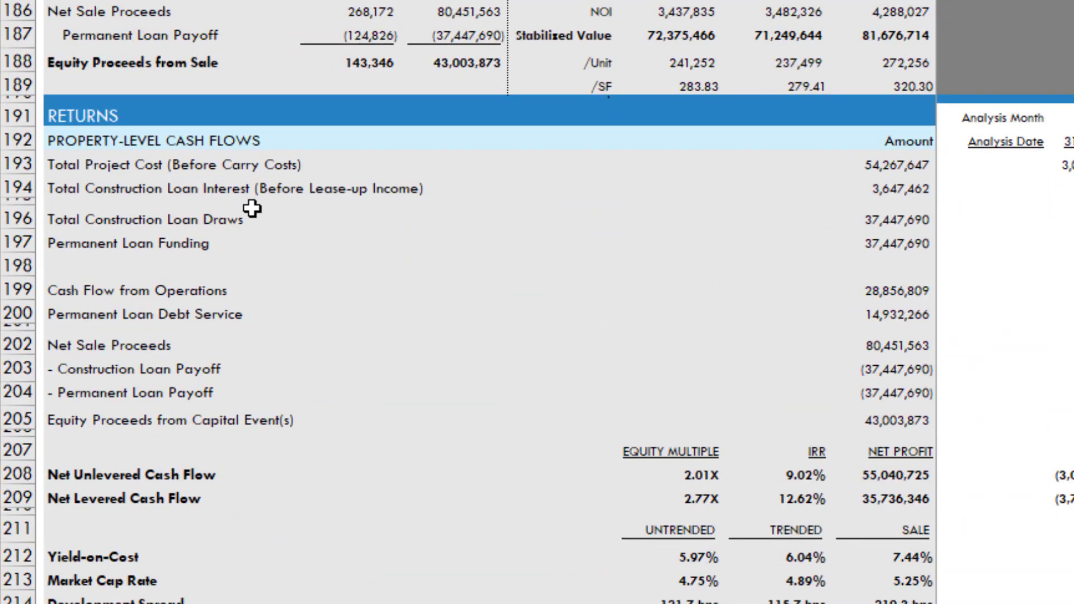
{"action": "left_click", "coordinate": [103, 242]}
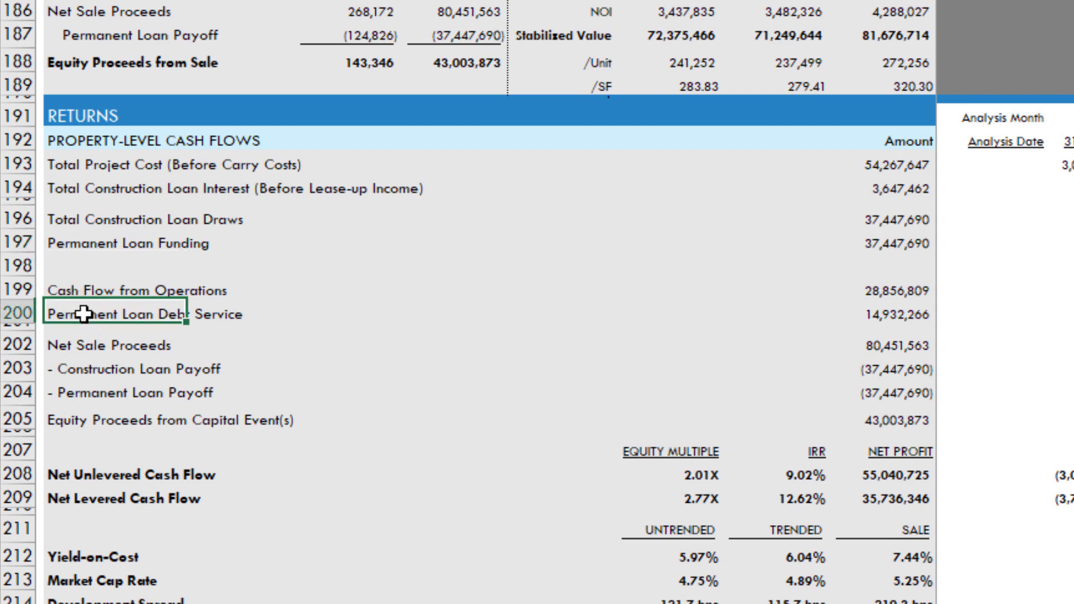
{"action": "left_click", "coordinate": [86, 281]}
{"action": "scroll", "coordinate": [215, 359], "scroll_direction": "up", "scroll_amount": 3}
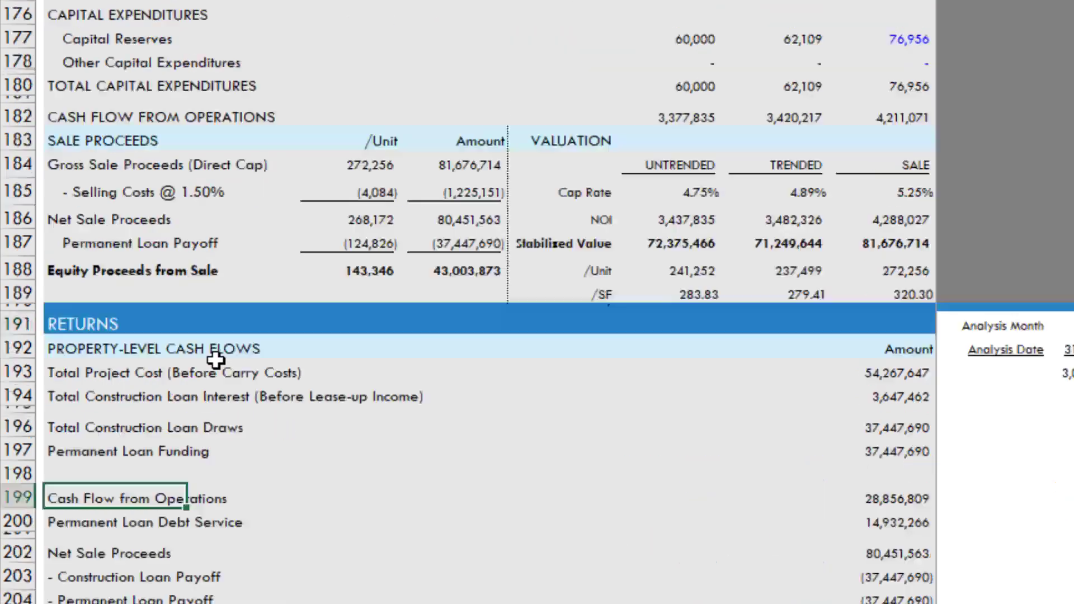
{"action": "scroll", "coordinate": [216, 359], "scroll_direction": "up", "scroll_amount": 17}
{"action": "left_click_drag", "start_coordinate": [84, 167], "coordinate": [182, 221]}
{"action": "left_click", "coordinate": [235, 217]}
{"action": "scroll", "coordinate": [230, 229], "scroll_direction": "down", "scroll_amount": 15}
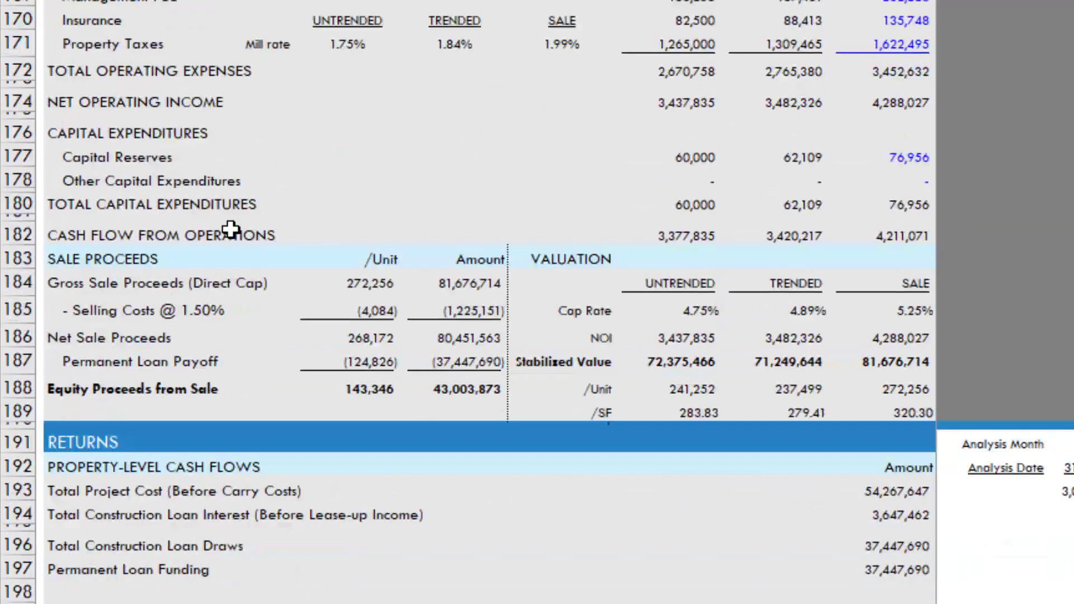
{"action": "scroll", "coordinate": [231, 229], "scroll_direction": "down", "scroll_amount": 6}
{"action": "left_click", "coordinate": [80, 338]}
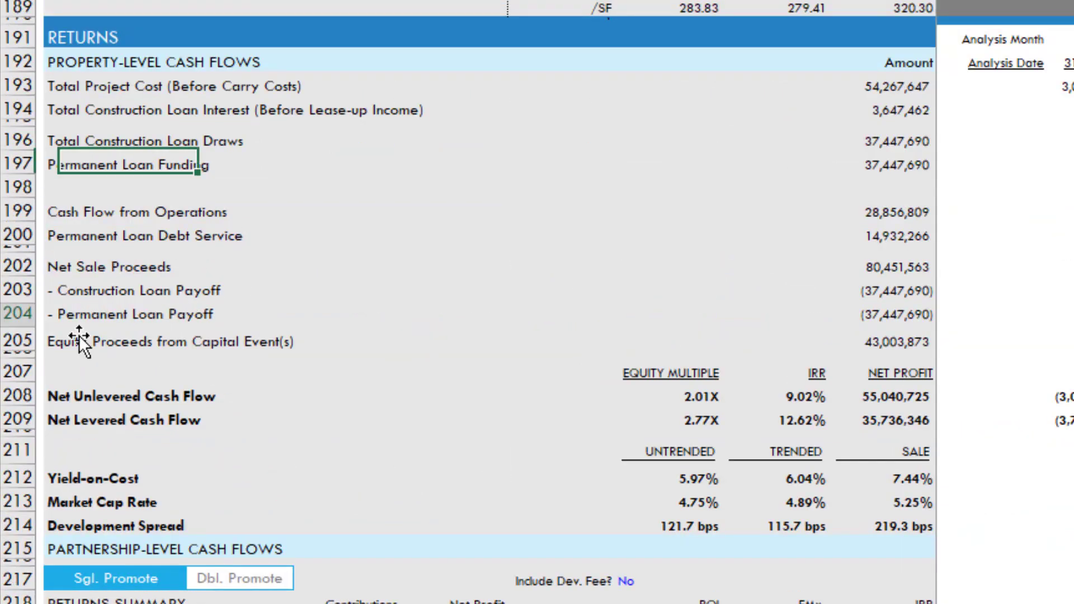
Select the No Perm. Debt toggle, then return to the header with 15.50% levered IRR and 1.51X EMx
{"action": "scroll", "coordinate": [448, 376], "scroll_direction": "up", "scroll_amount": 20}
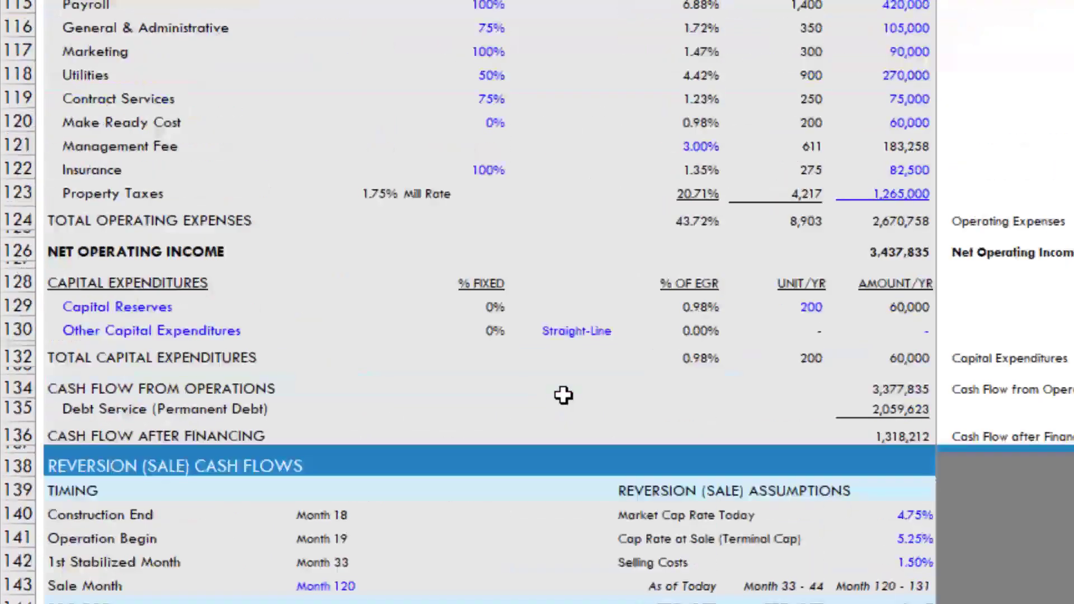
{"action": "scroll", "coordinate": [689, 364], "scroll_direction": "up", "scroll_amount": 2}
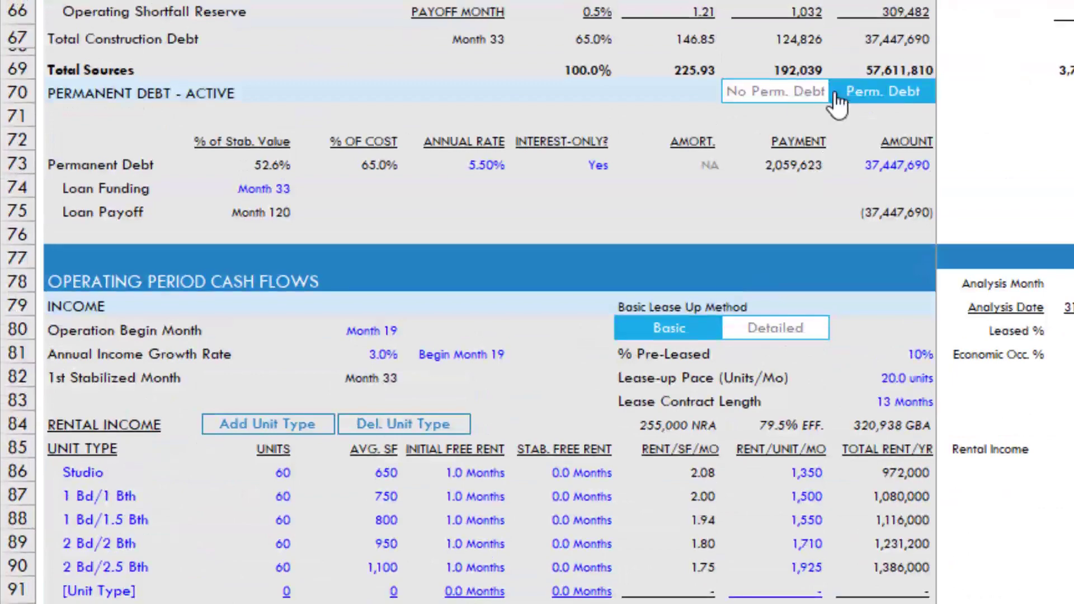
{"action": "left_click", "coordinate": [752, 92]}
{"action": "scroll", "coordinate": [549, 139], "scroll_direction": "down", "scroll_amount": 15}
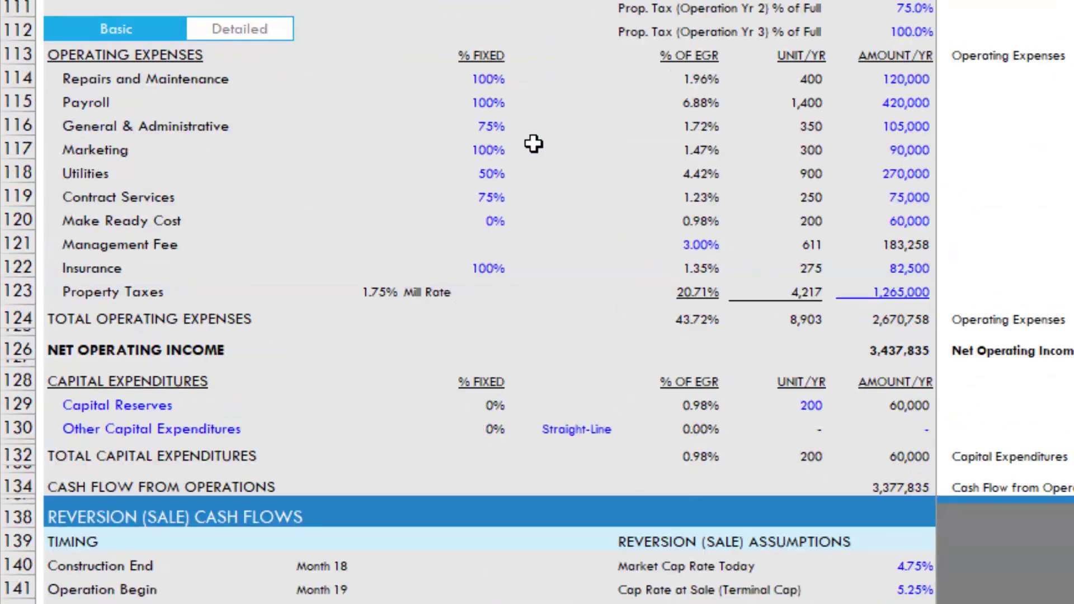
{"action": "scroll", "coordinate": [503, 141], "scroll_direction": "up", "scroll_amount": 2}
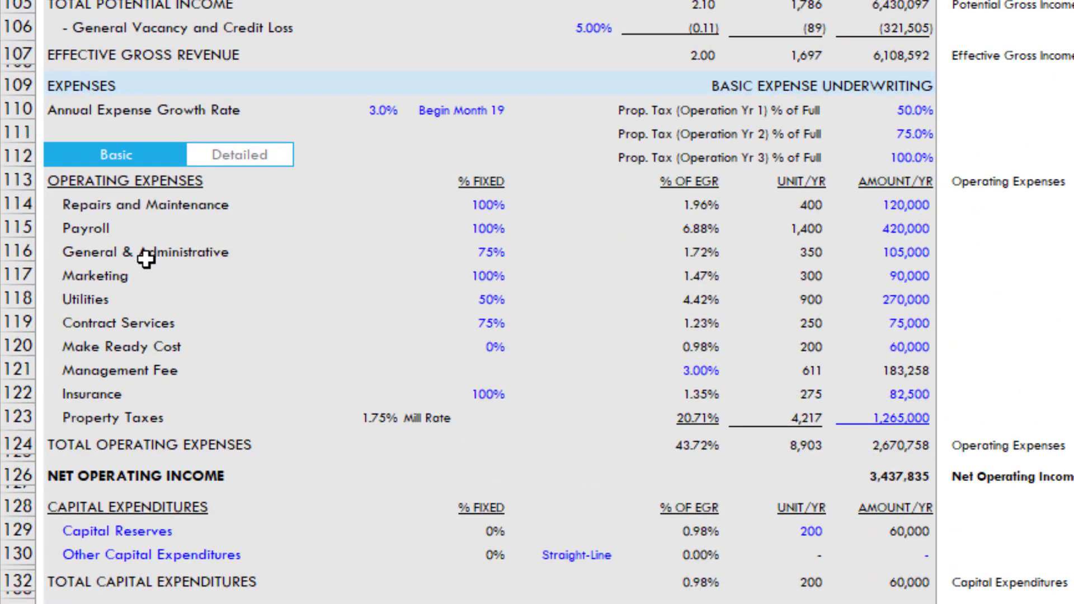
{"action": "scroll", "coordinate": [144, 254], "scroll_direction": "down", "scroll_amount": 3}
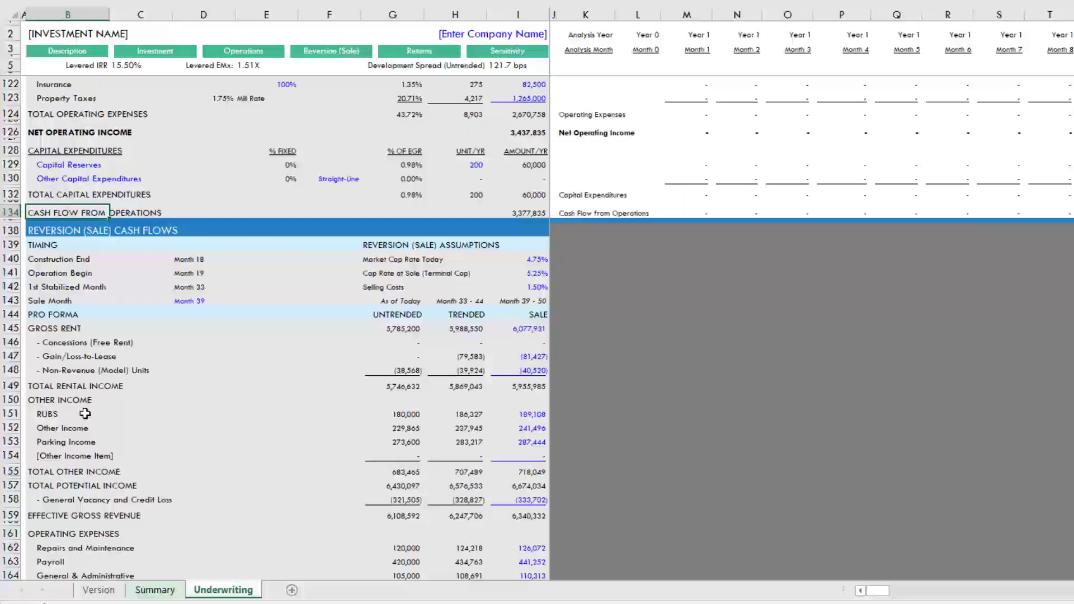
{"action": "scroll", "coordinate": [263, 393], "scroll_direction": "up", "scroll_amount": 12}
{"action": "scroll", "coordinate": [285, 394], "scroll_direction": "up", "scroll_amount": 20}
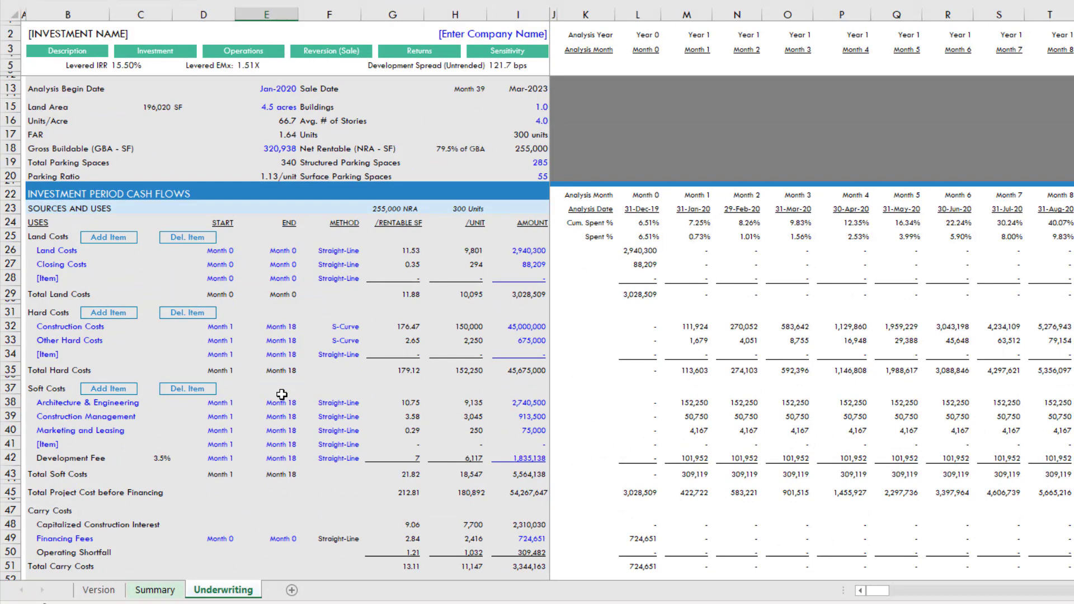
{"action": "scroll", "coordinate": [312, 319], "scroll_direction": "up", "scroll_amount": 2}
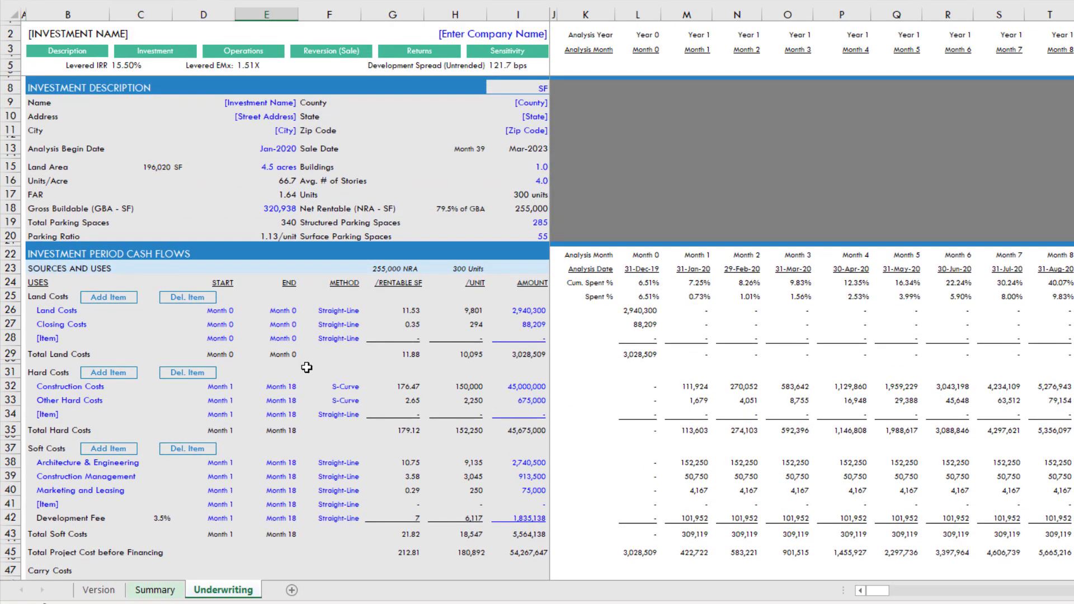